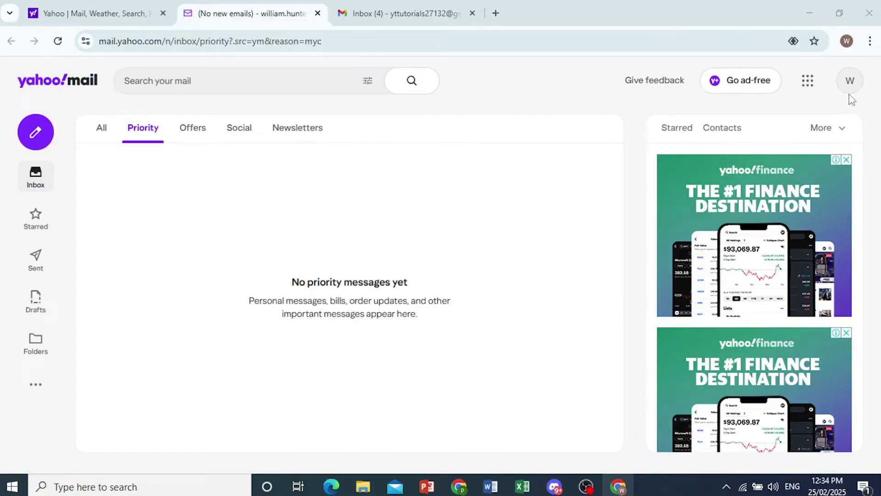
- Open the account menu from the W profile avatar in Yahoo Mail
click(851, 82)
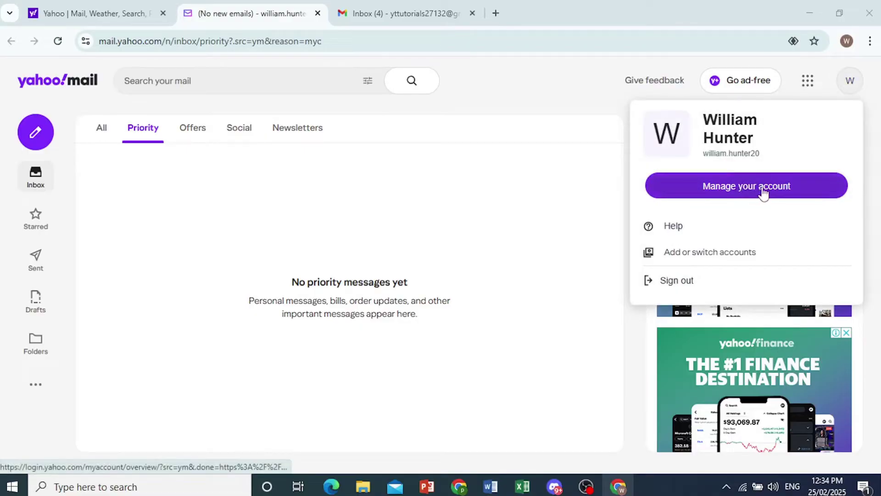
- Go to Manage your account and open the Security settings
click(740, 188)
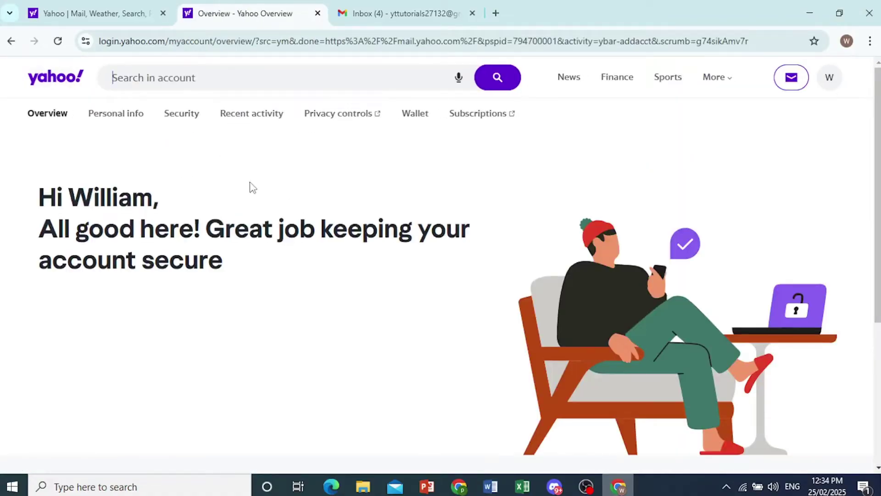
click(182, 117)
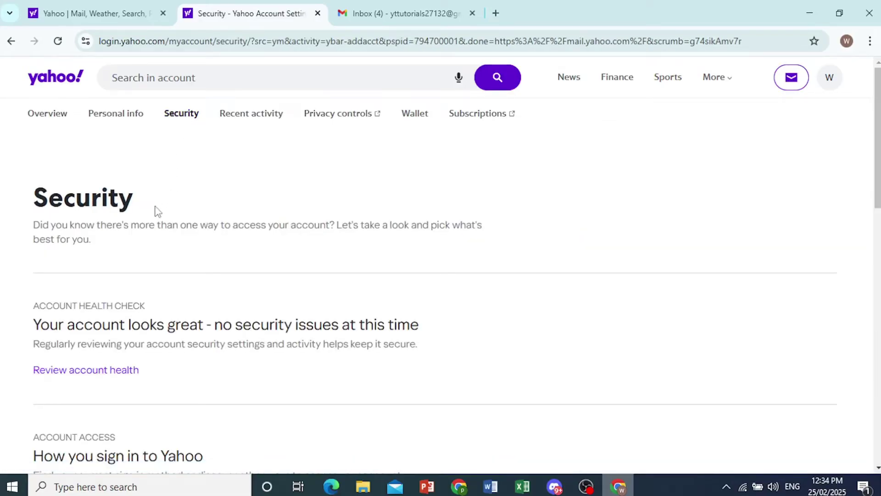
scroll(156, 215, down, 1)
scroll(156, 214, down, 1)
scroll(156, 212, down, 2)
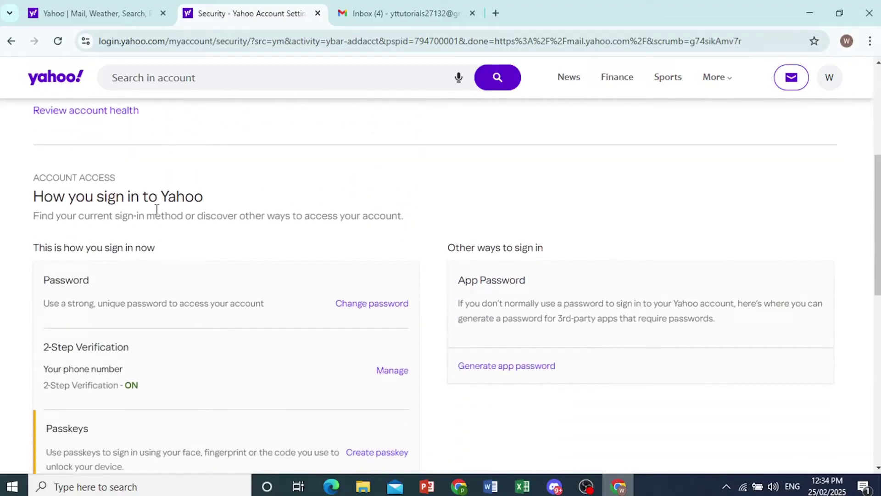
scroll(157, 209, down, 1)
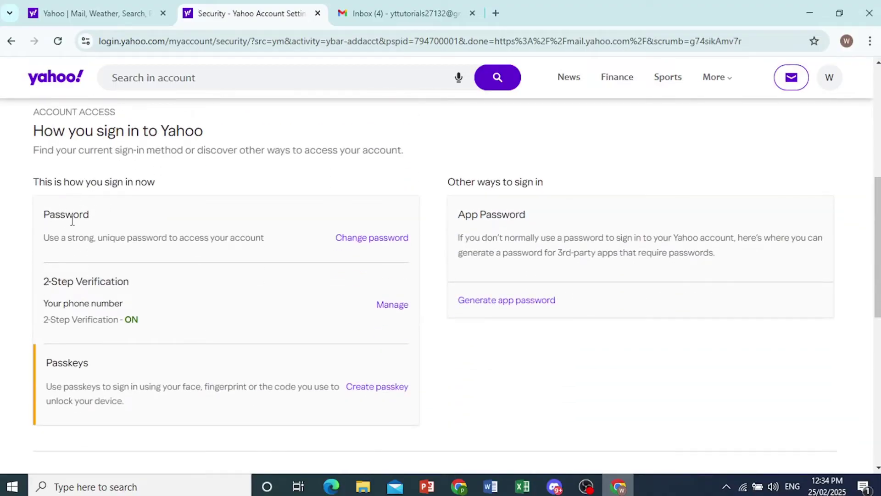
- Change the Yahoo password to a new one rated Moderate and submit it
click(371, 240)
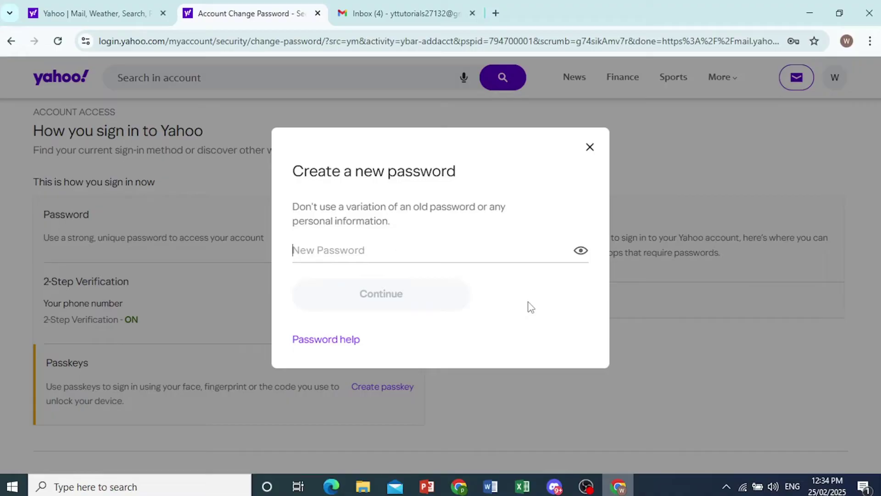
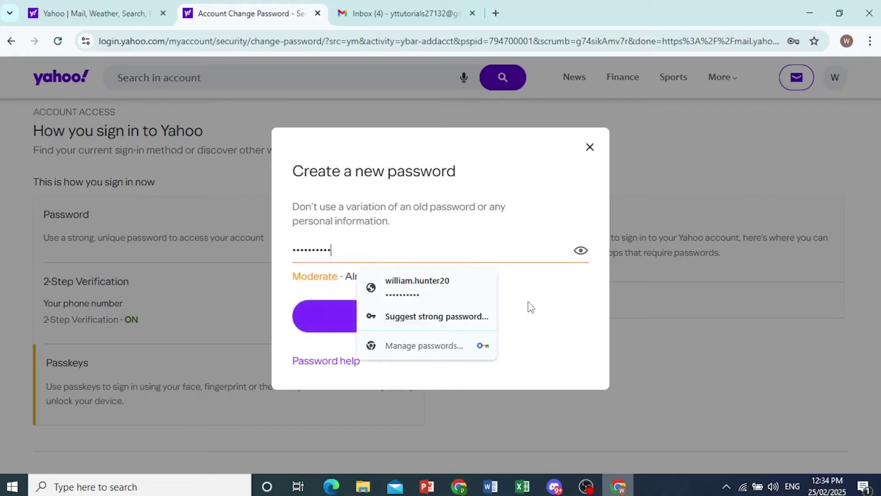
click(553, 281)
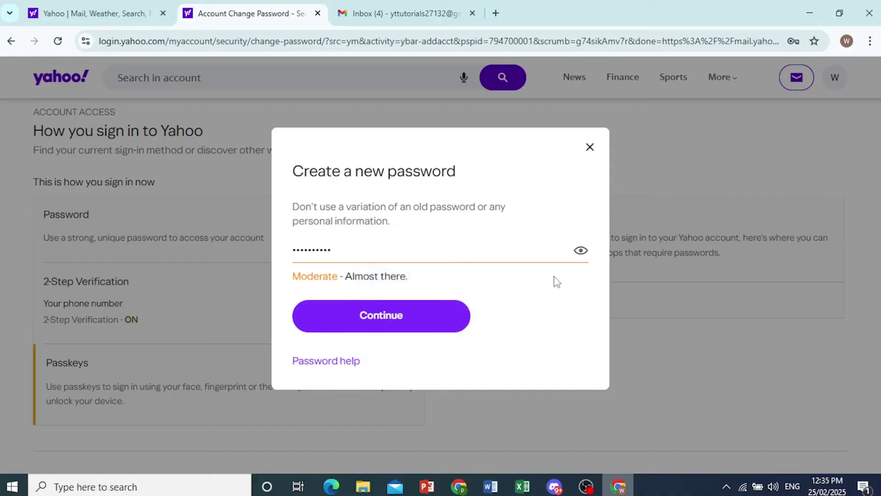
click(399, 321)
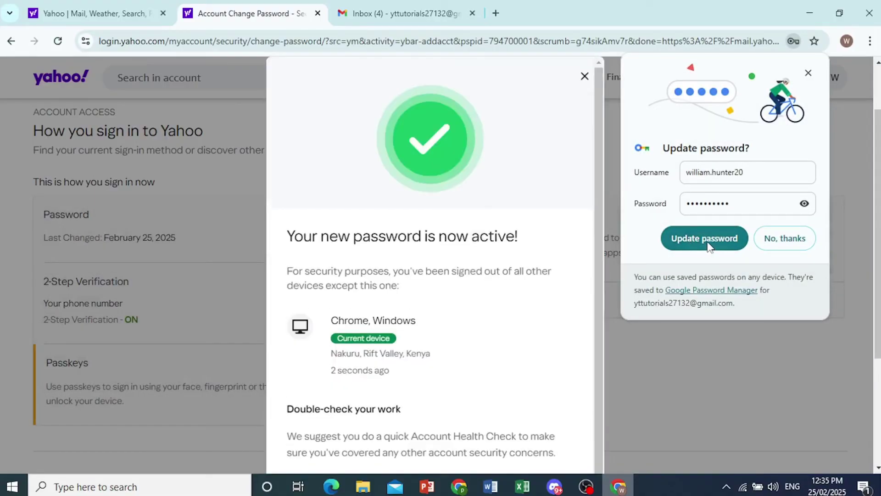
- Update Chrome's saved password and return to Security, showing last changed February 25, 2025
click(705, 240)
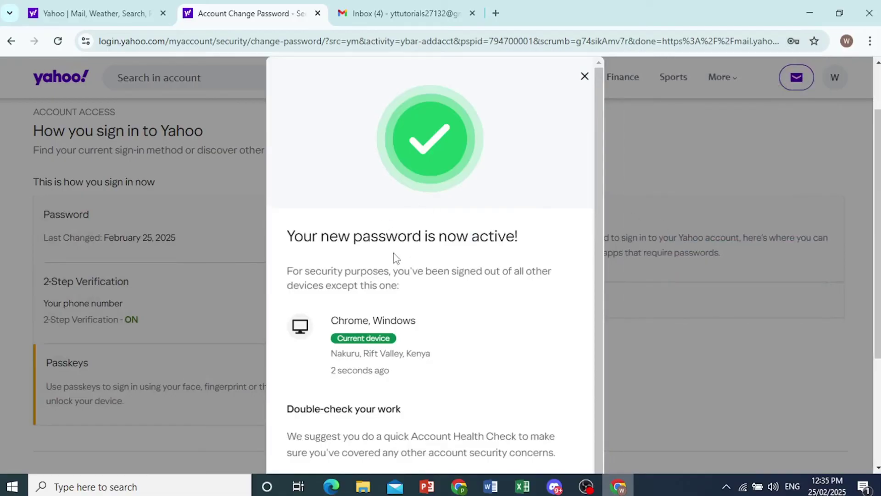
scroll(390, 306, down, 1)
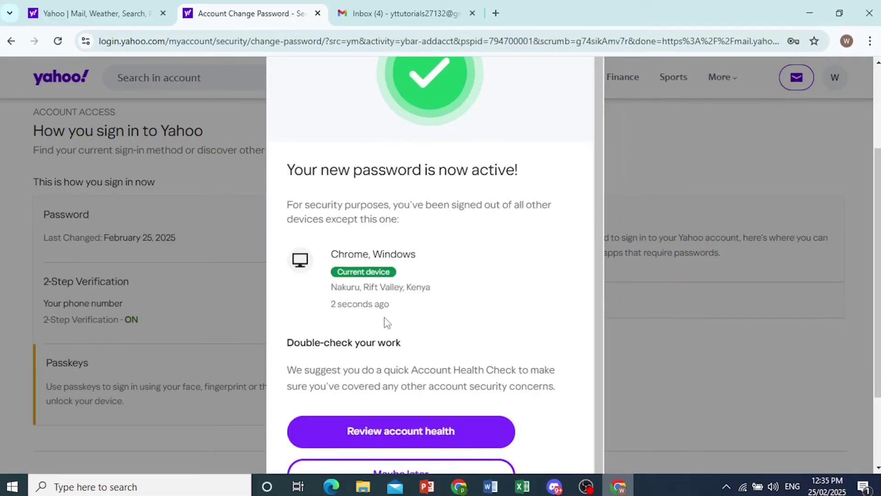
scroll(407, 334, down, 1)
scroll(435, 358, up, 3)
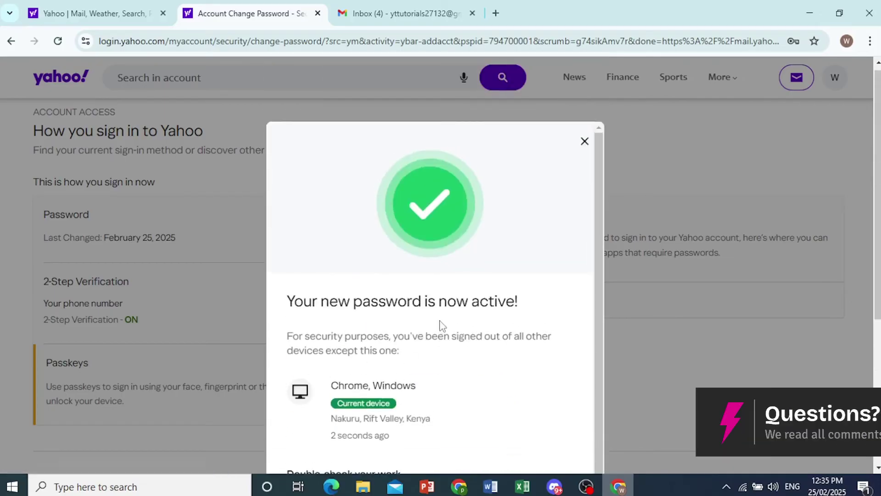
scroll(444, 298, down, 2)
click(415, 424)
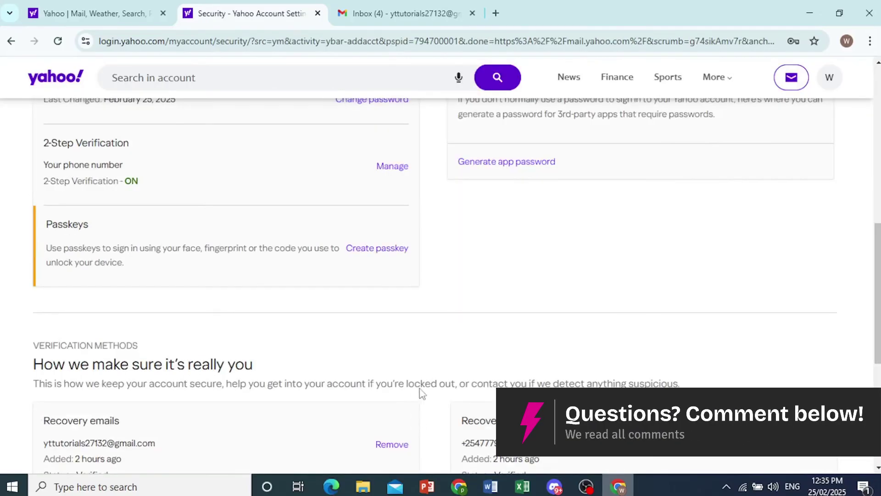
scroll(241, 337, down, 2)
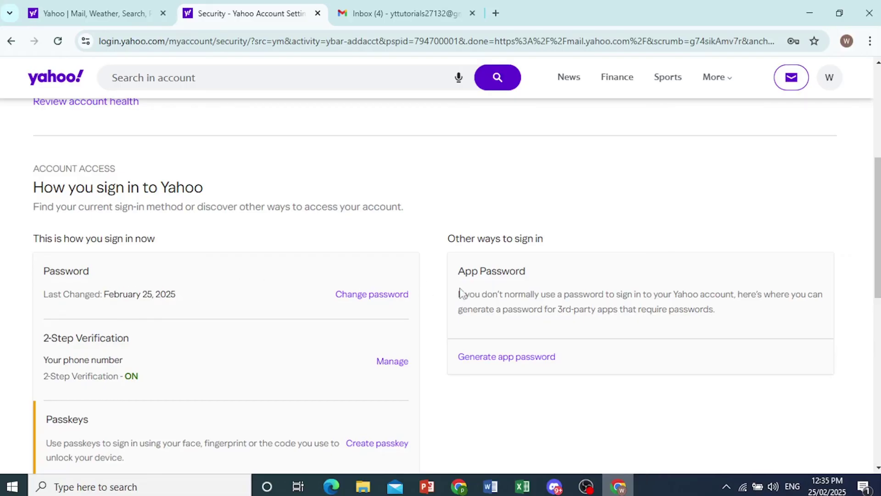
click(683, 491)
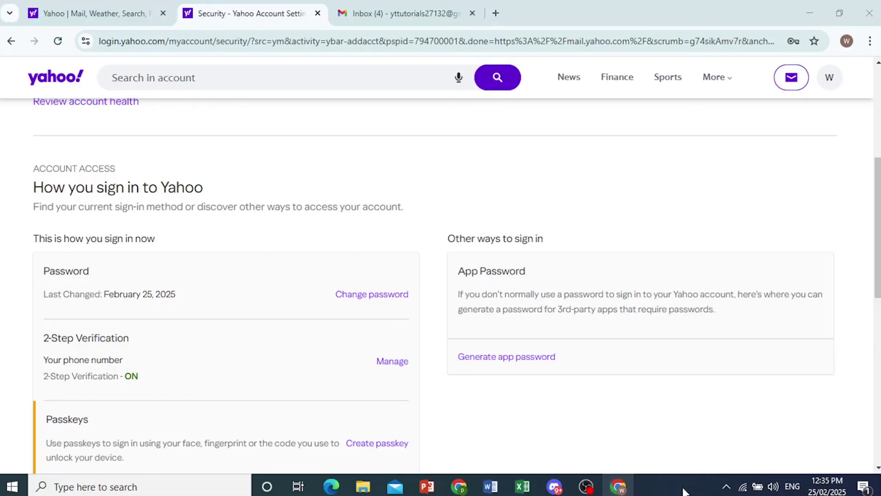